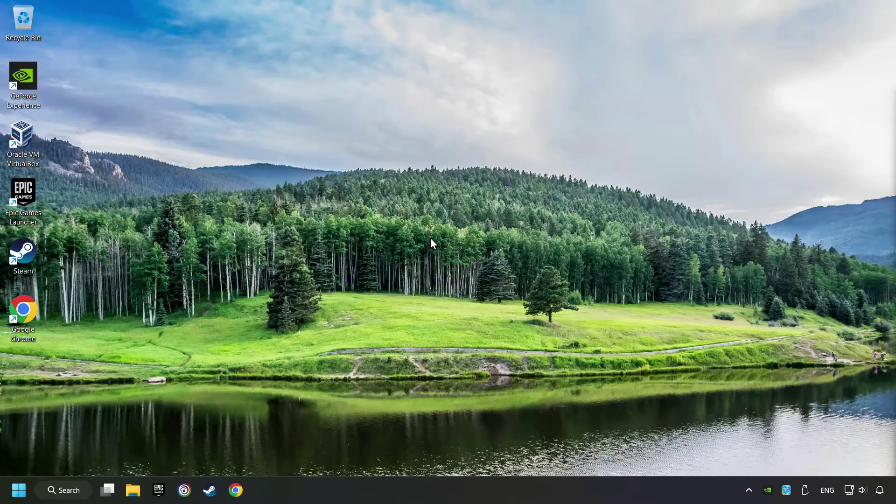
Right-click the taskbar clock to show its Adjust date and time shortcut menu.
right_click(879, 490)
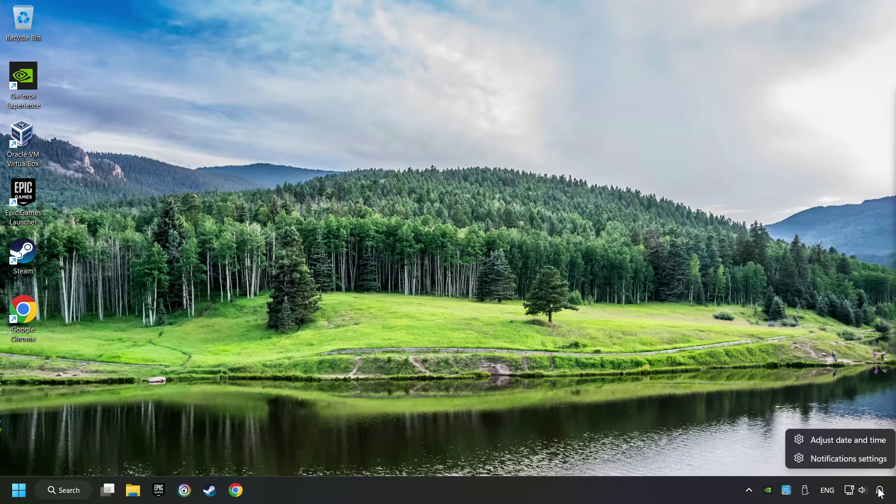
Switch Set time automatically on, sync the clock with the time server, and close Settings.
left_click(861, 444)
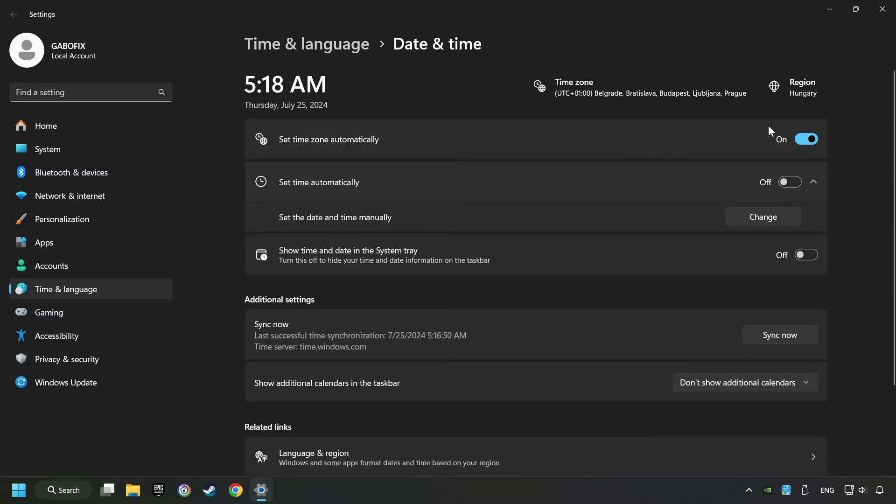
left_click(788, 184)
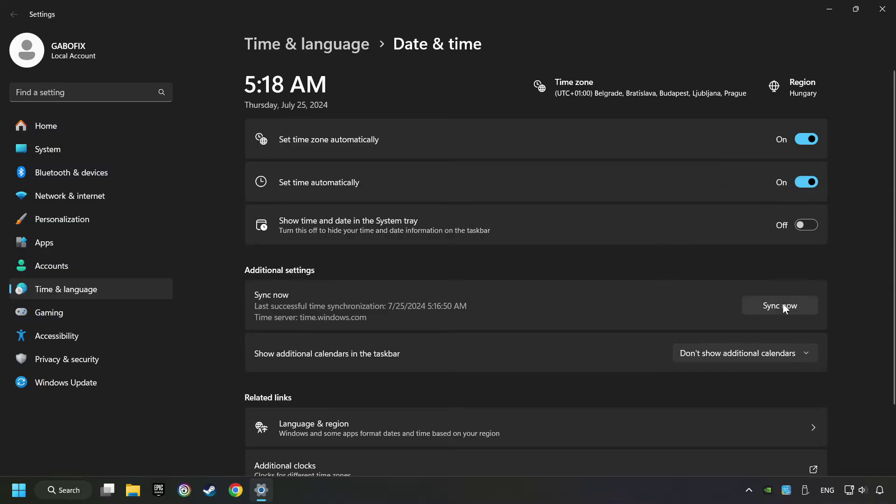
left_click(808, 313)
left_click(881, 11)
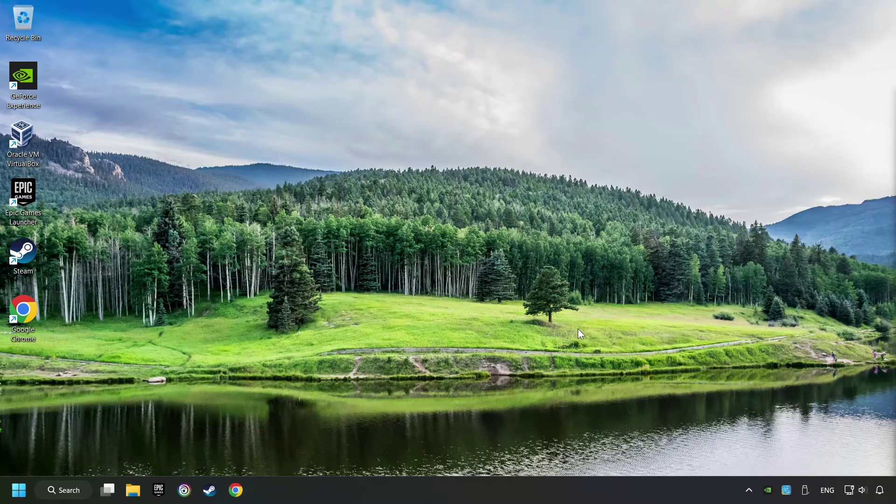
On the Network & internet Proxy page, save the manual proxy server as Off and close Settings.
right_click(848, 489)
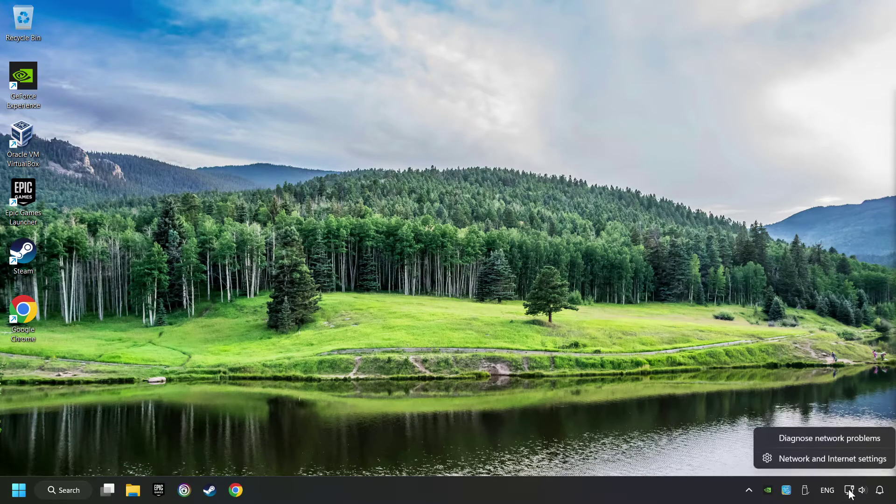
left_click(827, 460)
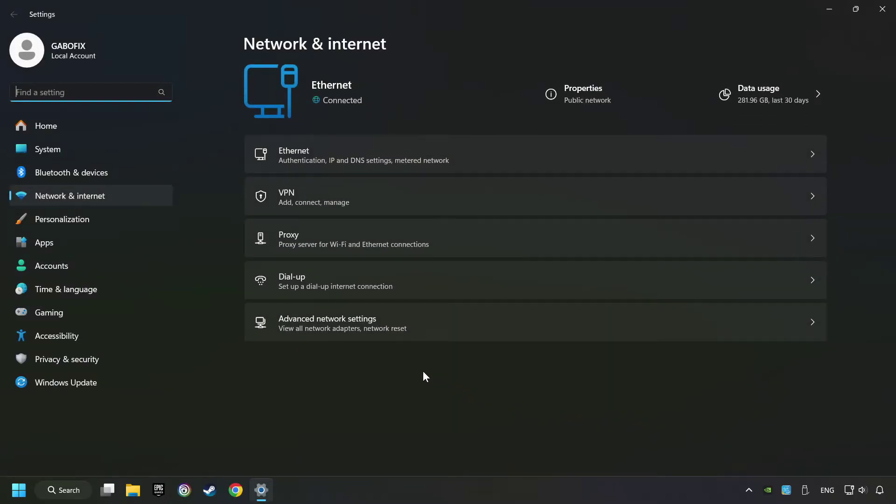
left_click(494, 237)
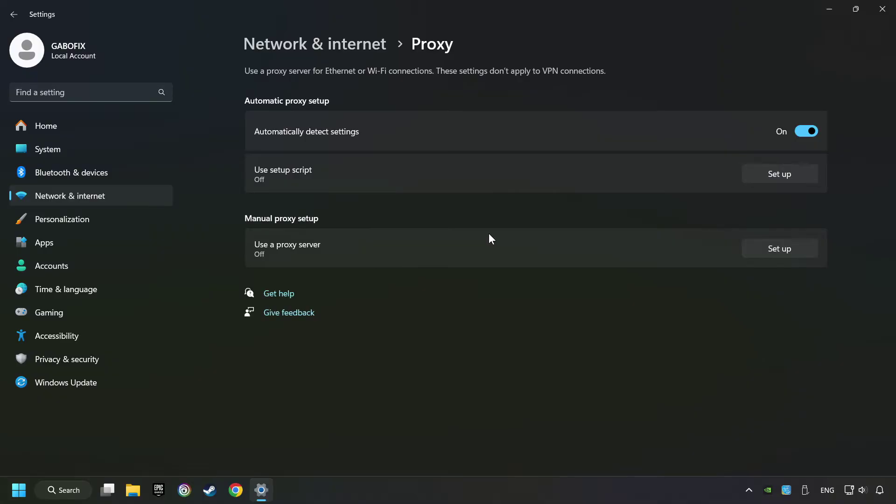
left_click(777, 255)
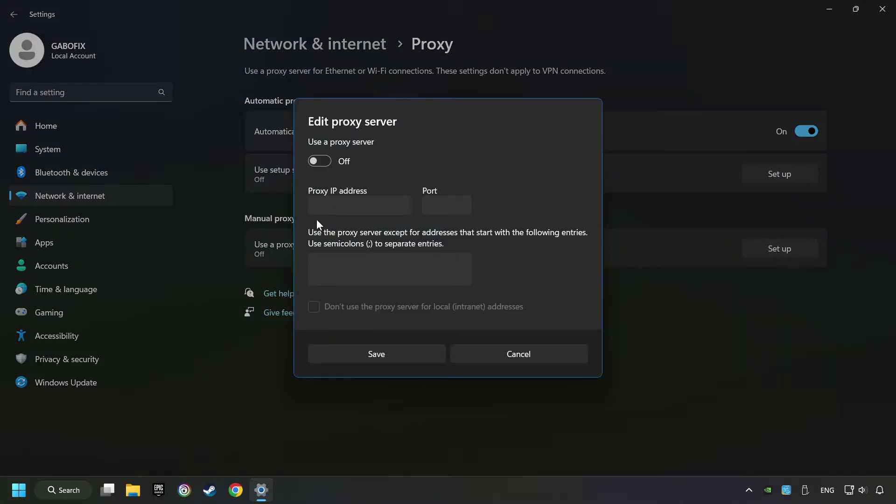
left_click(319, 163)
left_click(319, 163)
left_click(403, 356)
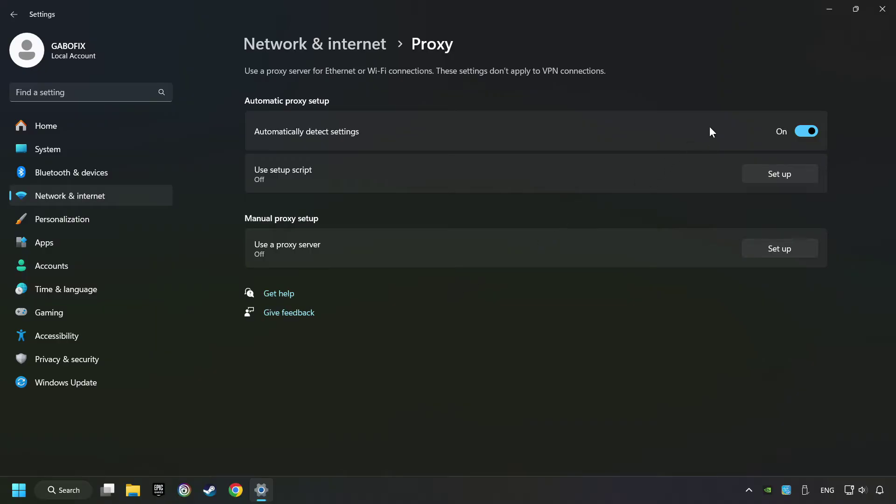
left_click(881, 18)
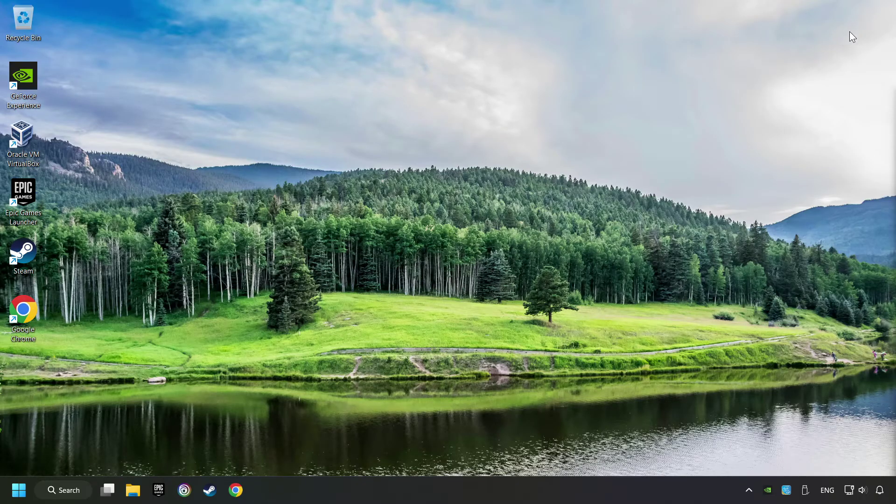
Search for cmd and launch Command Prompt with Run as administrator.
left_click(81, 494)
type("c")
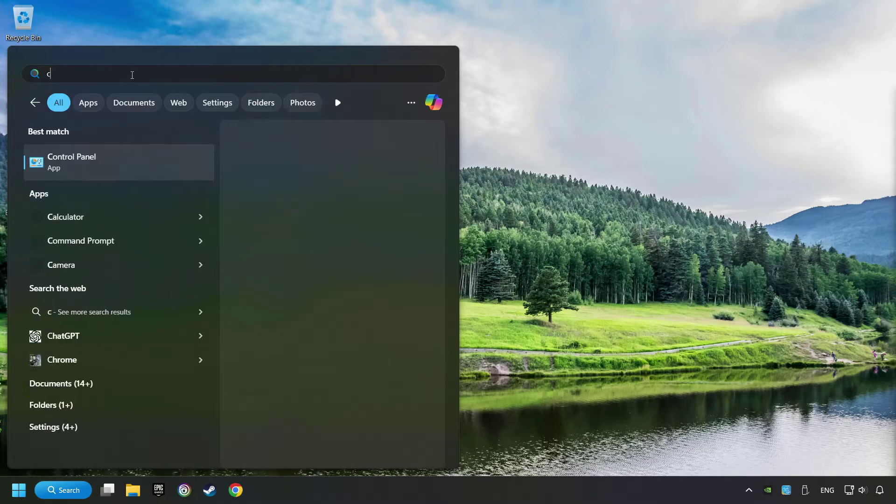
type("md")
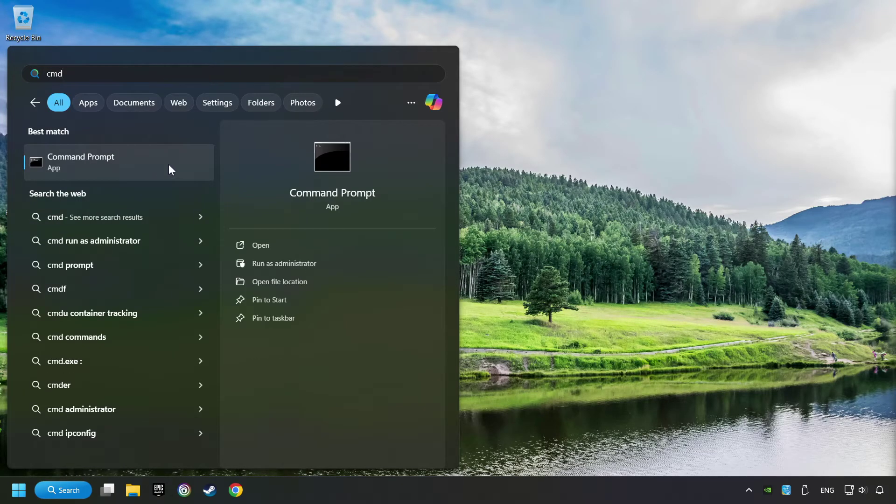
right_click(169, 170)
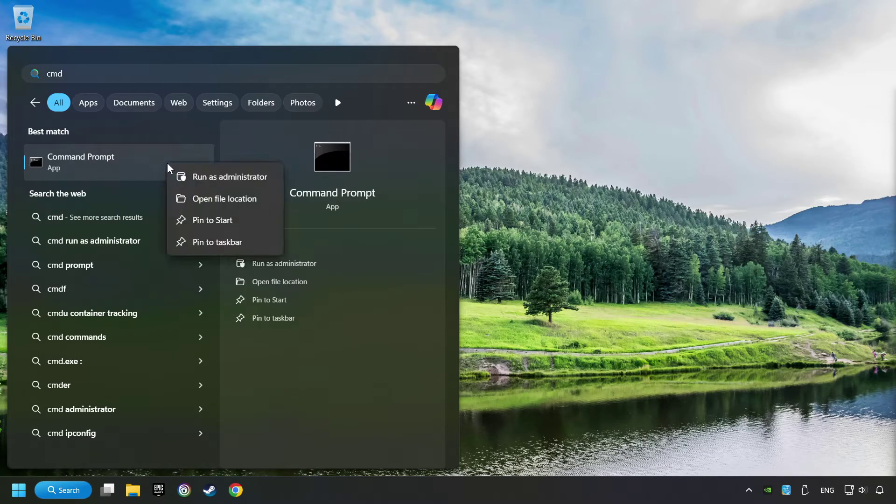
left_click(218, 179)
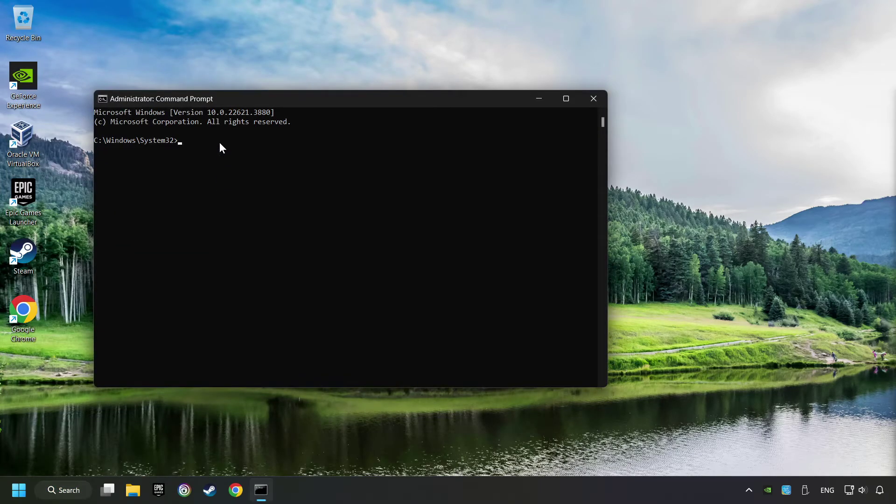
Place Command Prompt beside the commands.txt notes and run ipconfig /flushdns.
left_click_drag(219, 103, 142, 29)
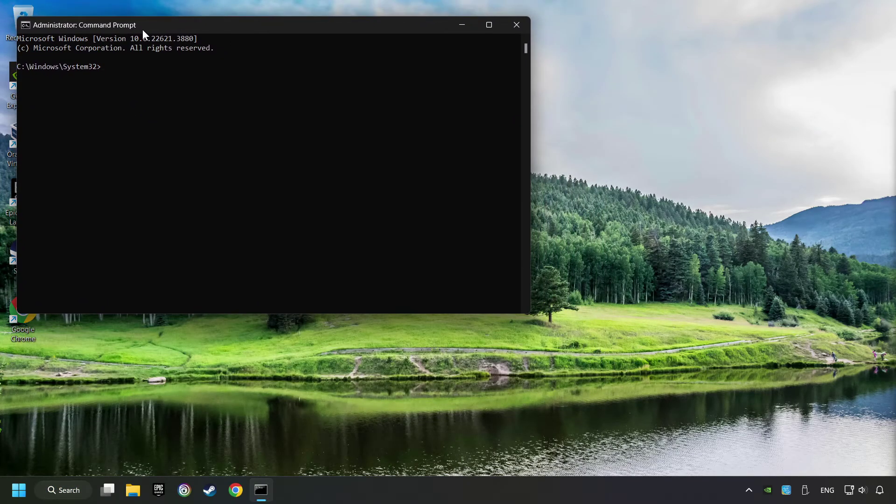
left_click_drag(895, 264, 643, 276)
left_click_drag(509, 345, 409, 340)
left_click(124, 68)
type("ipconfig /flushdns")
key("Return")
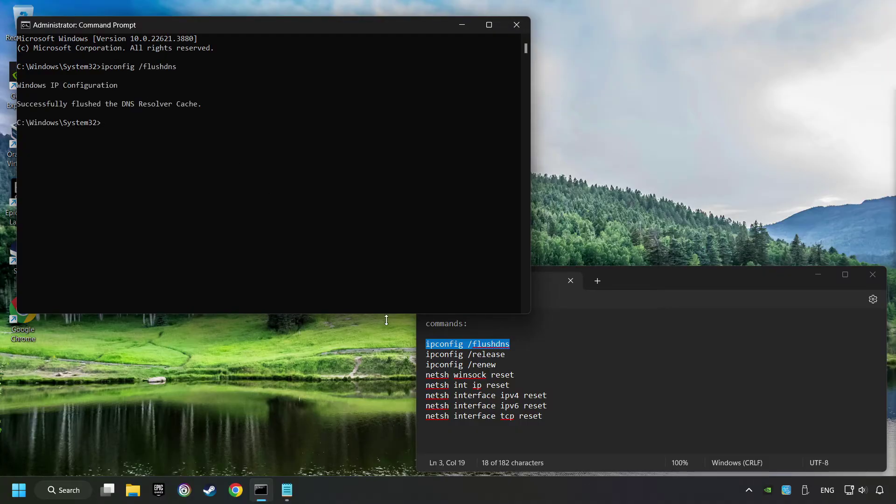
Run ipconfig /release and then ipconfig /renew from the notes.
left_click_drag(506, 355, 421, 353)
key("ctrl+c")
left_click(164, 110)
key("ctrl+v")
key("Return")
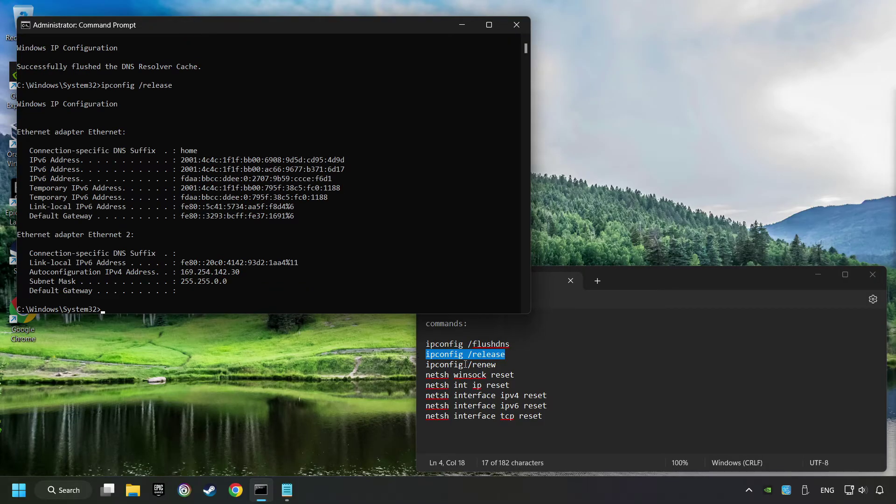
left_click_drag(501, 367, 404, 366)
key("ctrl+c")
left_click(214, 214)
key("ctrl+v")
key("Return")
Run netsh winsock reset and netsh int ip reset.
left_click_drag(517, 376, 399, 370)
left_click(256, 197)
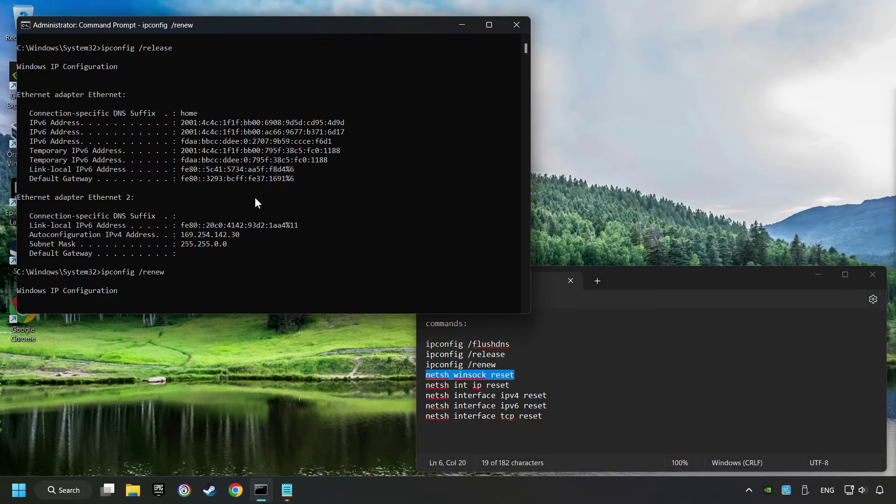
type("netsh winsock reset")
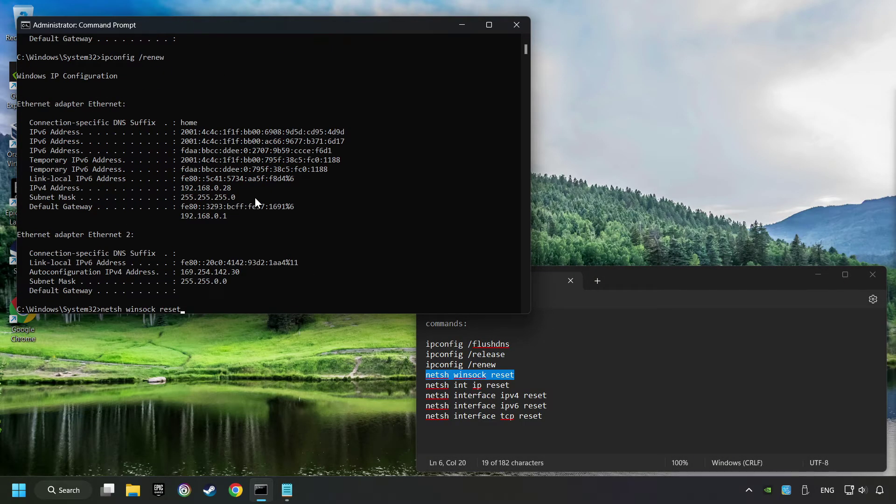
key("Return")
left_click_drag(516, 386, 391, 386)
key("ctrl+c")
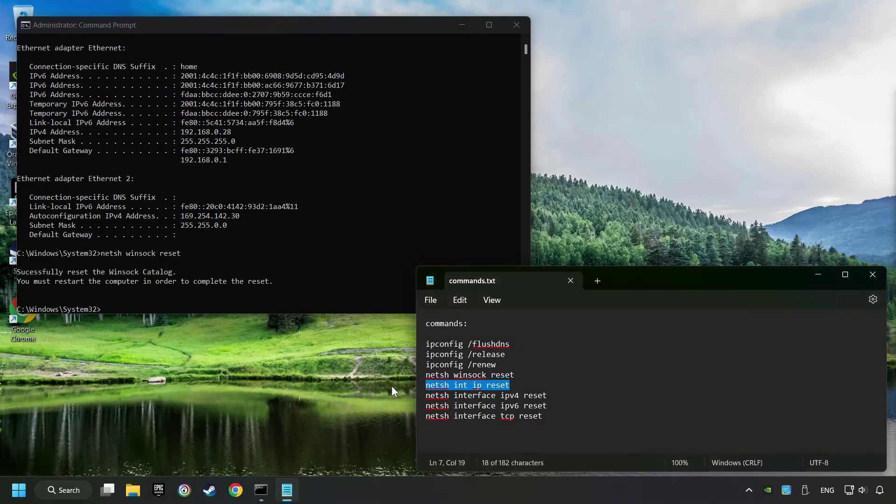
left_click(255, 209)
key("ctrl+v")
key("Return")
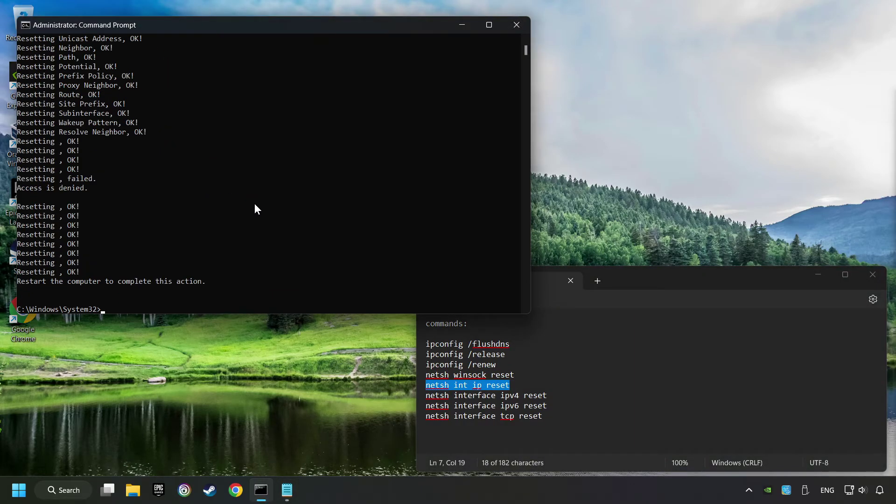
Paste the netsh interface ipv4 and ipv6 reset commands, clearing each without running it.
left_click_drag(548, 395, 426, 396)
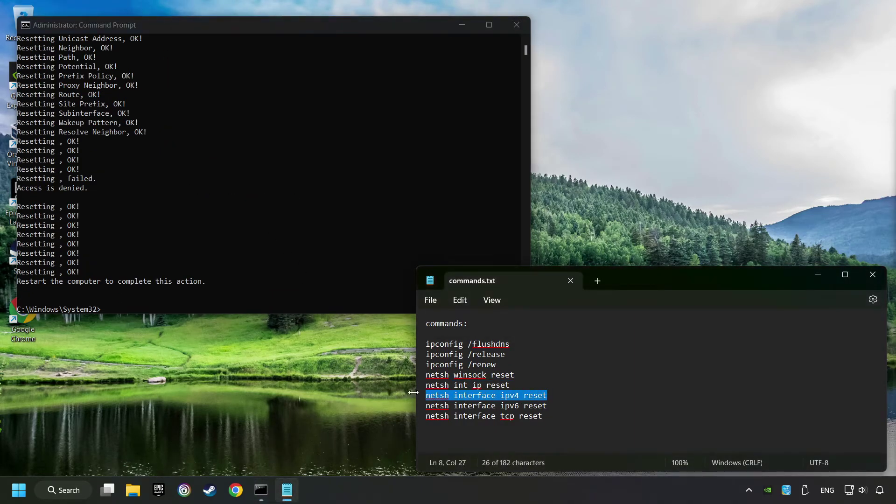
left_click(226, 216)
type("netsh interface ipv4 reset")
key("Escape")
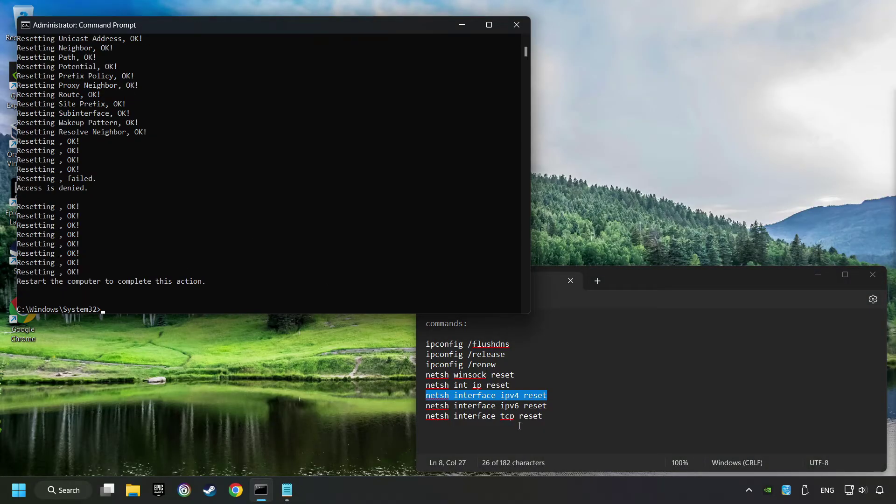
left_click(551, 406)
left_click_drag(550, 406, 422, 406)
key("ctrl+c")
left_click(233, 187)
key("ctrl+v")
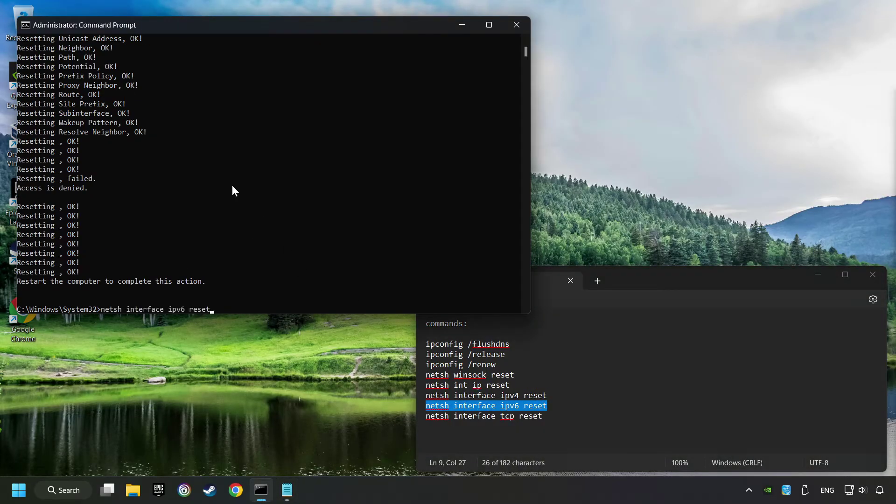
key("Escape")
Run netsh interface tcp reset, then close Command Prompt and the commands.txt notes.
left_click_drag(550, 416, 410, 415)
key("ctrl+c")
left_click(261, 228)
key("ctrl+v")
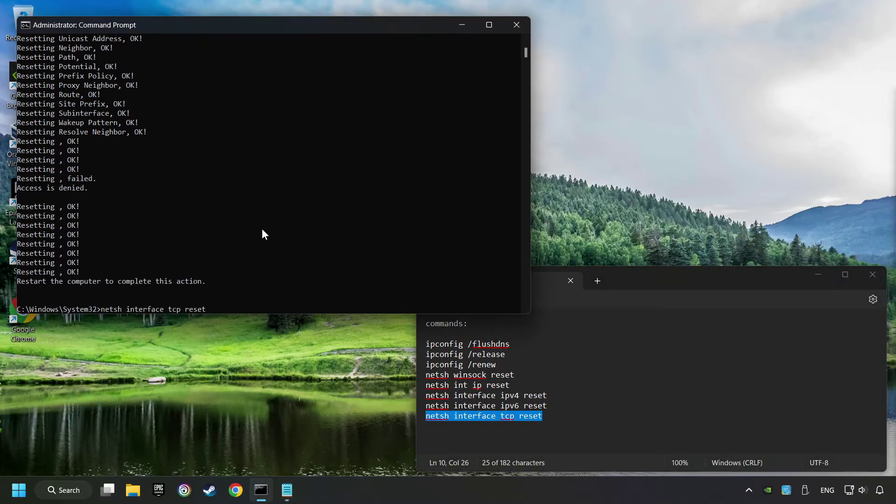
key("Return")
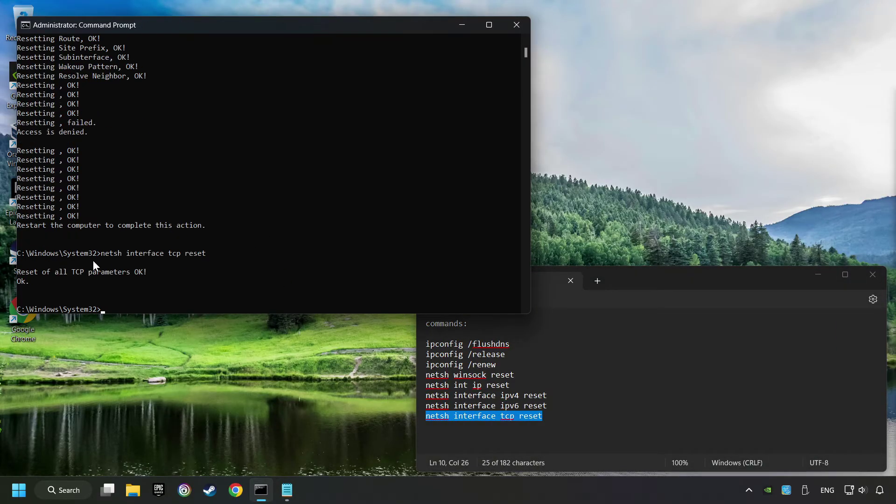
left_click(516, 26)
left_click(873, 275)
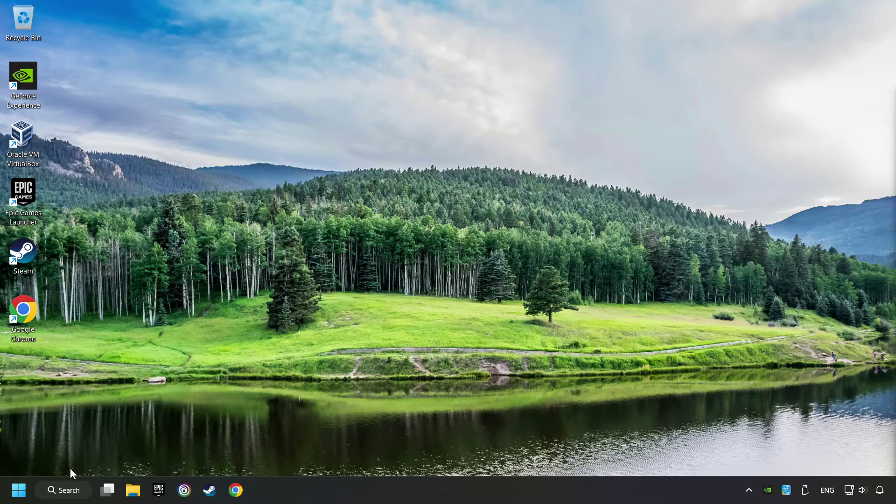
Check the Start menu power options, then go to Network reset under Advanced network settings.
left_click(19, 490)
left_click(339, 449)
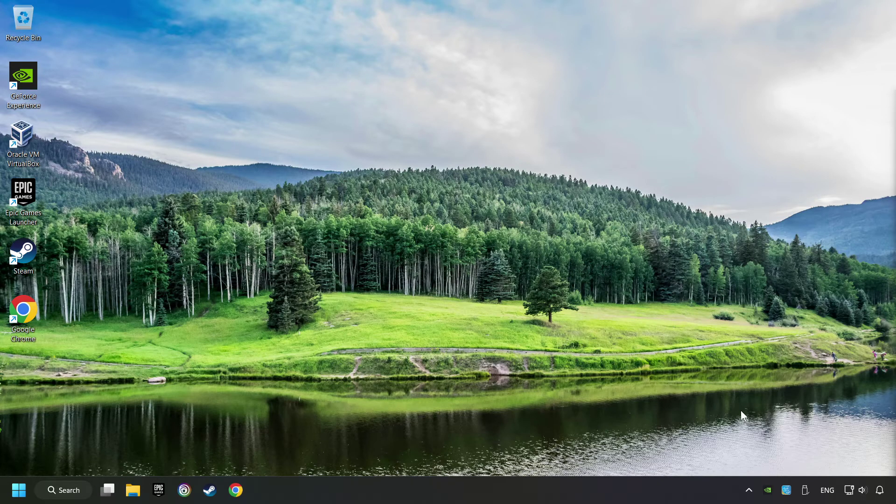
right_click(849, 490)
left_click(821, 460)
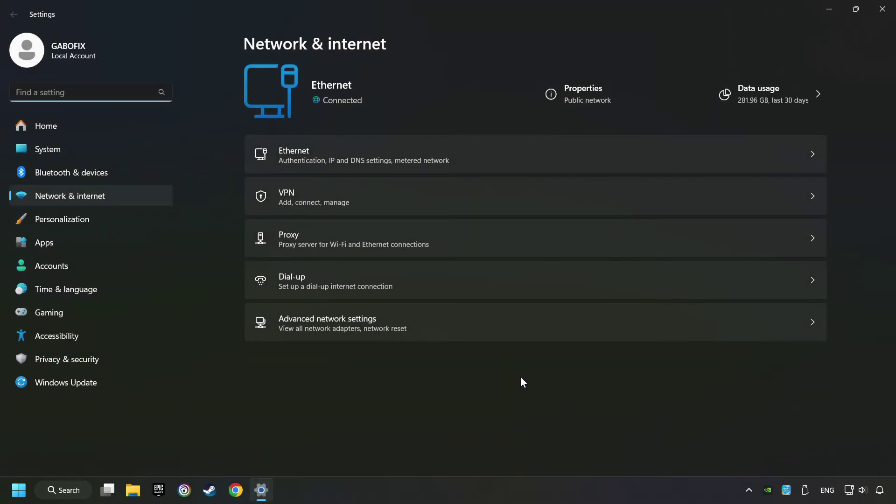
left_click(460, 322)
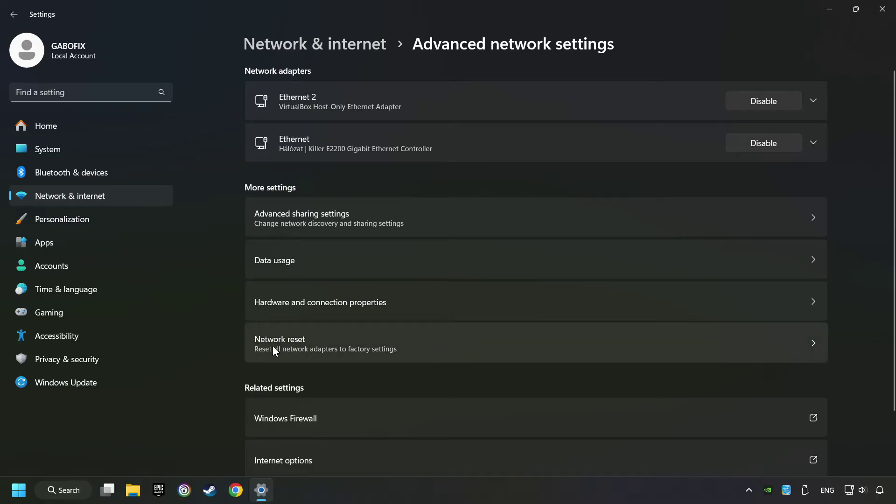
left_click(458, 345)
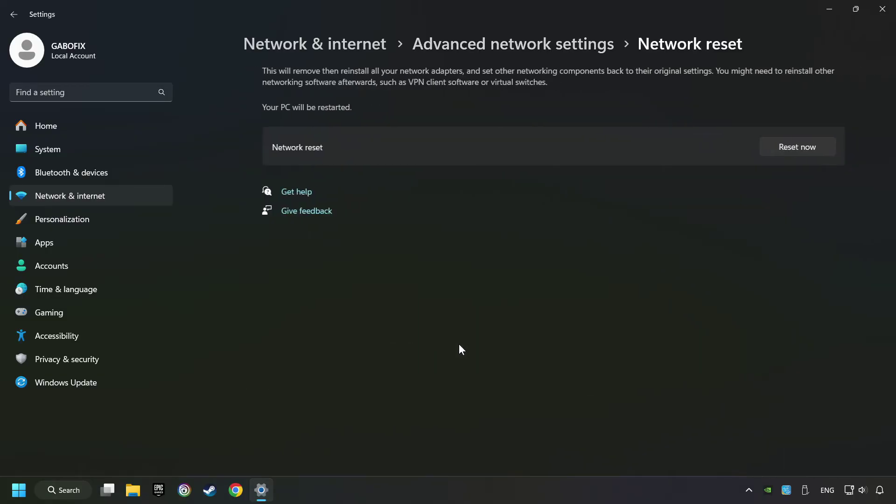
Reset all network adapters, confirm with Yes, and close Settings.
left_click(780, 149)
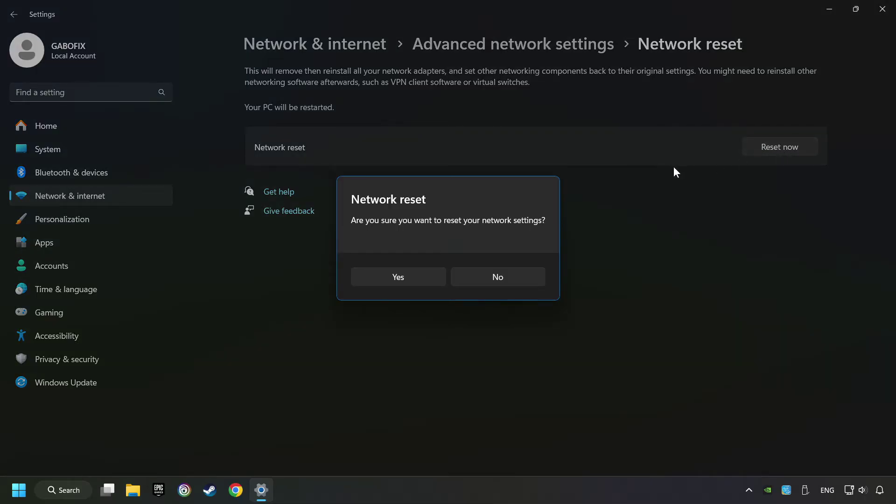
left_click(415, 279)
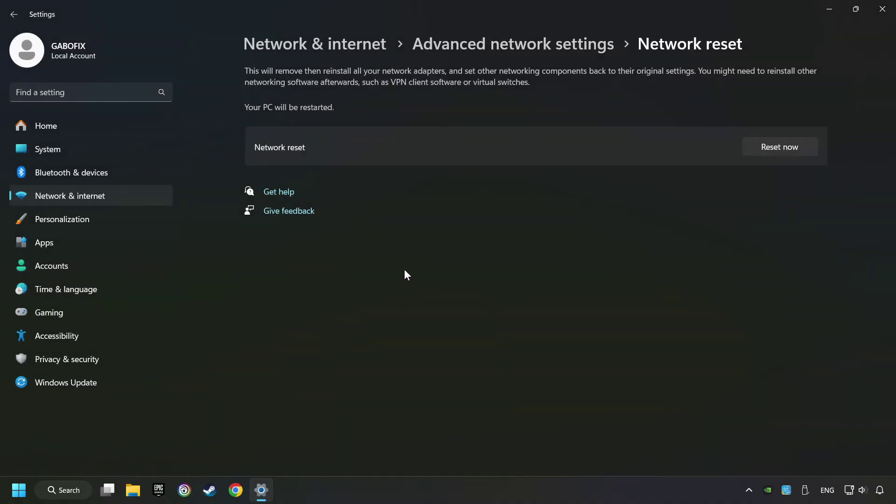
left_click(881, 12)
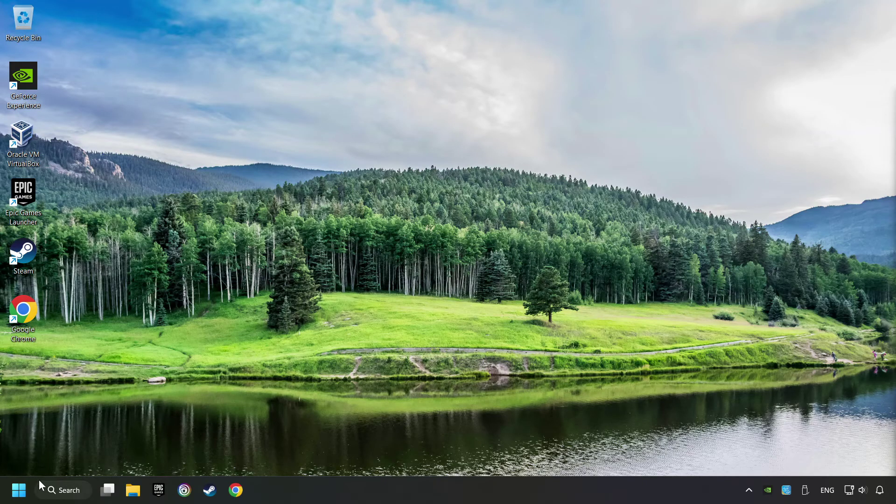
Open Control Panel from search and reach the adapter list through Network and Sharing Center.
left_click(19, 490)
left_click(343, 446)
left_click(69, 492)
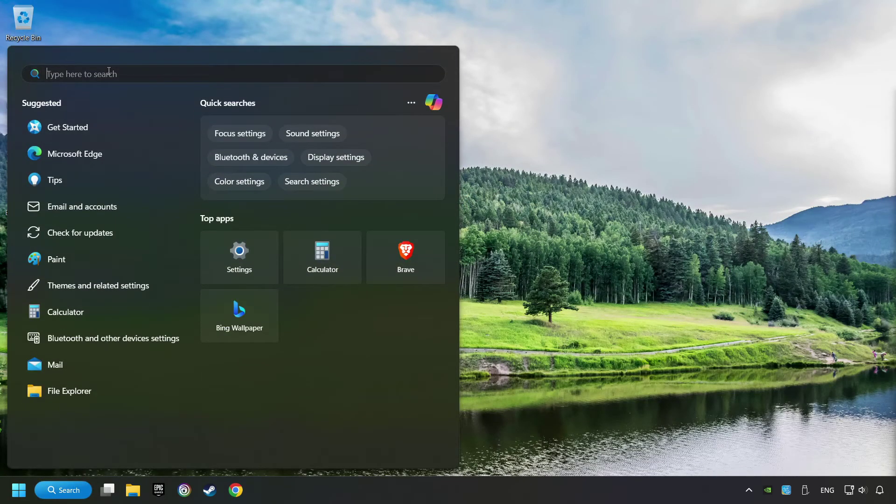
type("control panel")
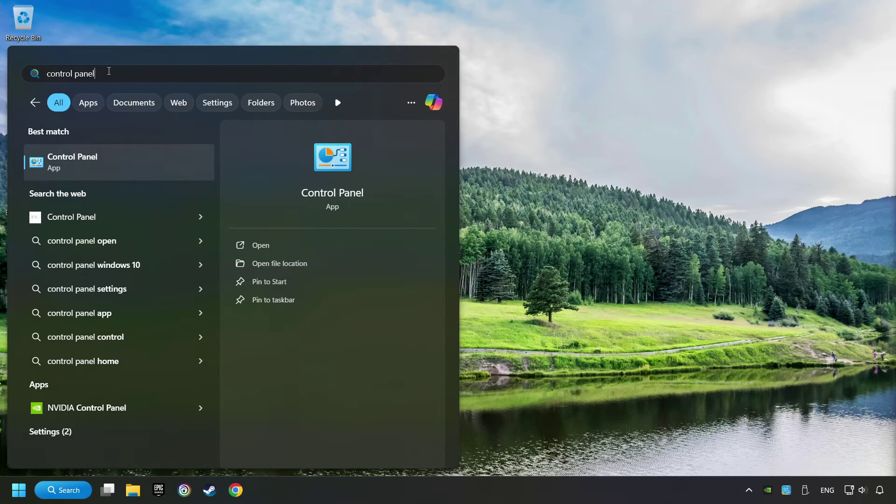
left_click(160, 158)
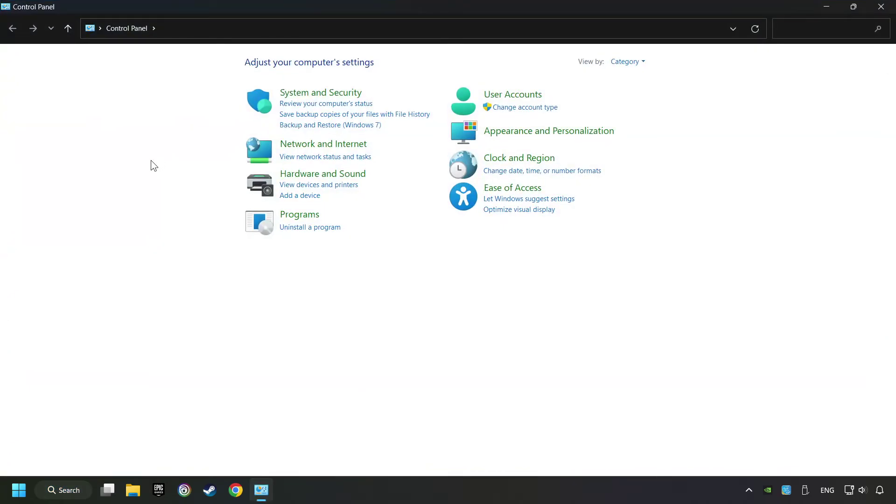
left_click(319, 146)
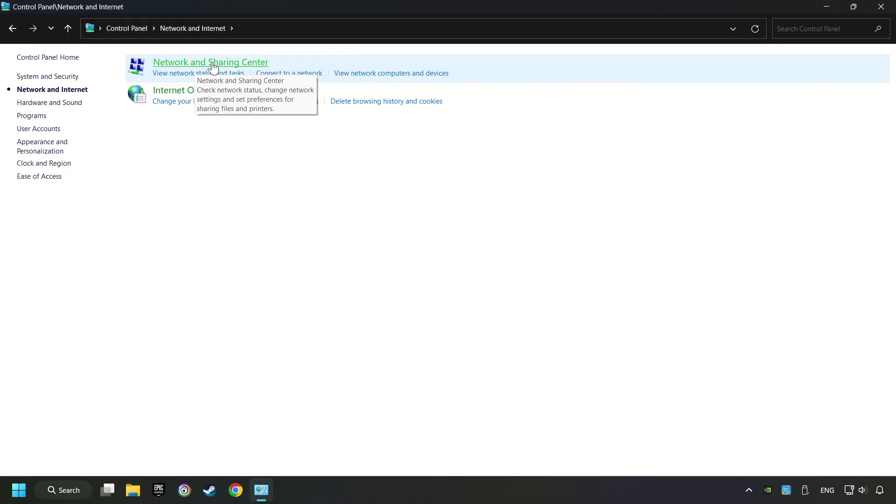
left_click(212, 65)
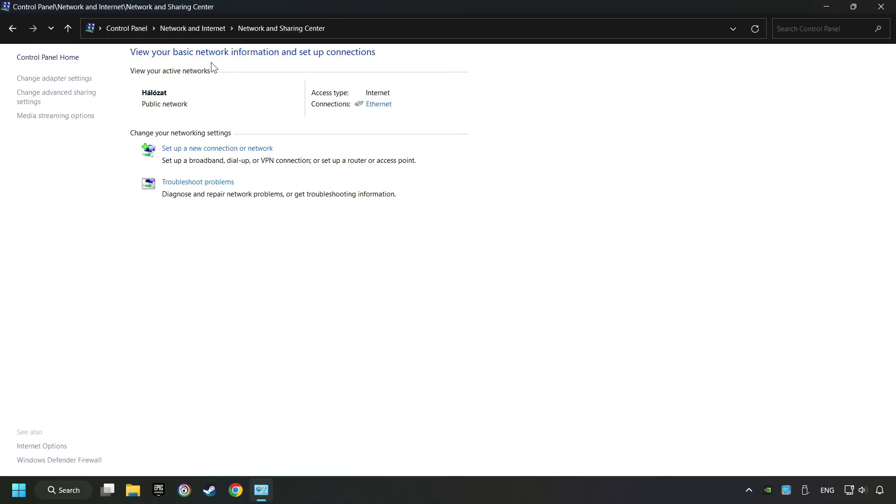
left_click(67, 80)
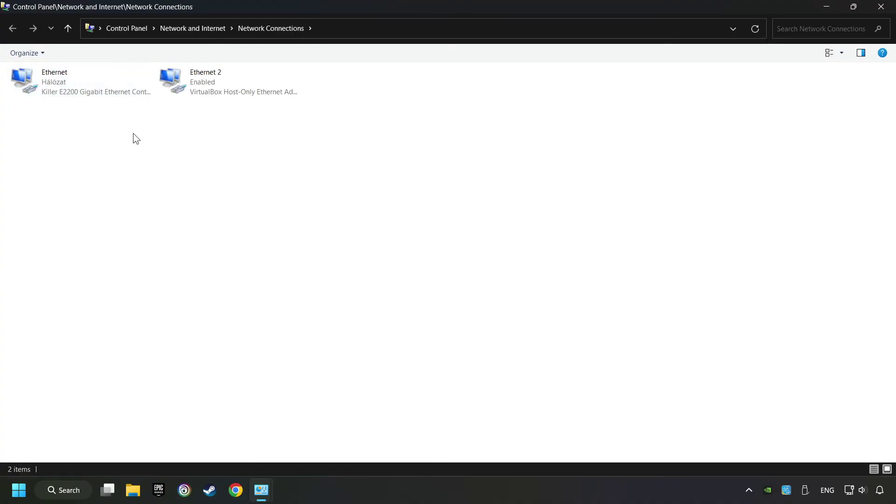
Open the Ethernet adapter's Internet Protocol Version 4 (TCP/IPv4) properties dialog.
left_click(70, 73)
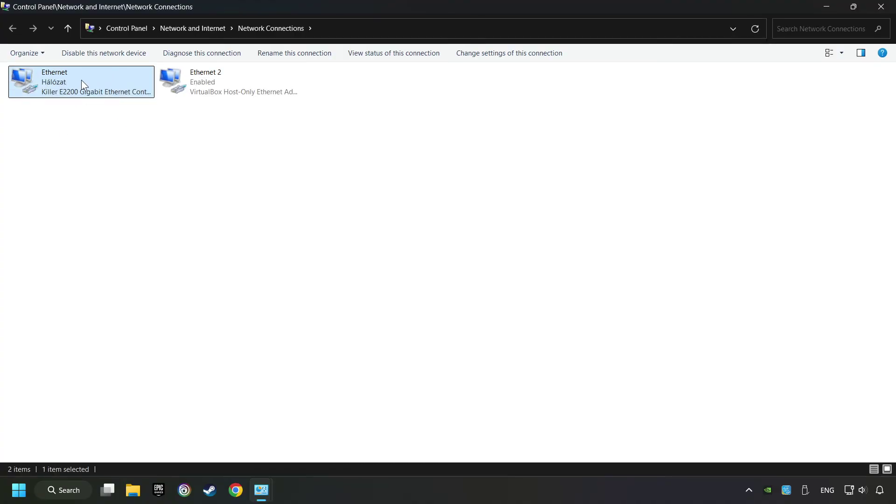
right_click(81, 80)
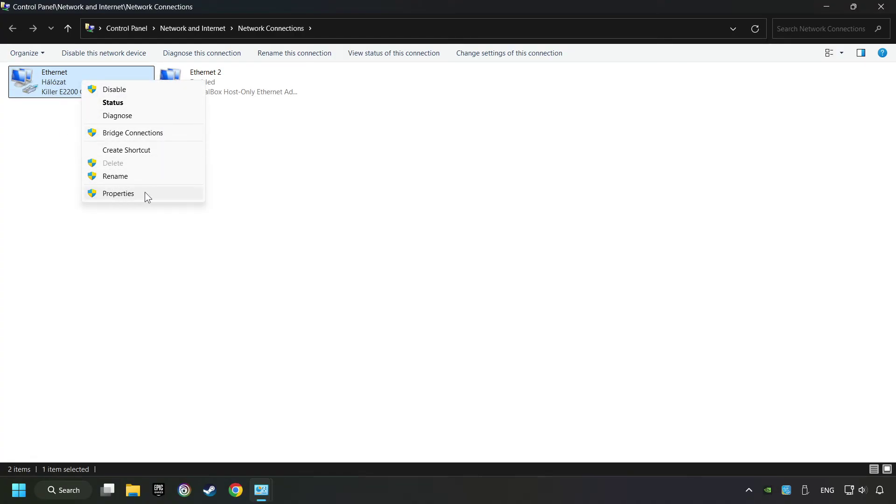
left_click(128, 194)
left_click_drag(108, 77, 420, 115)
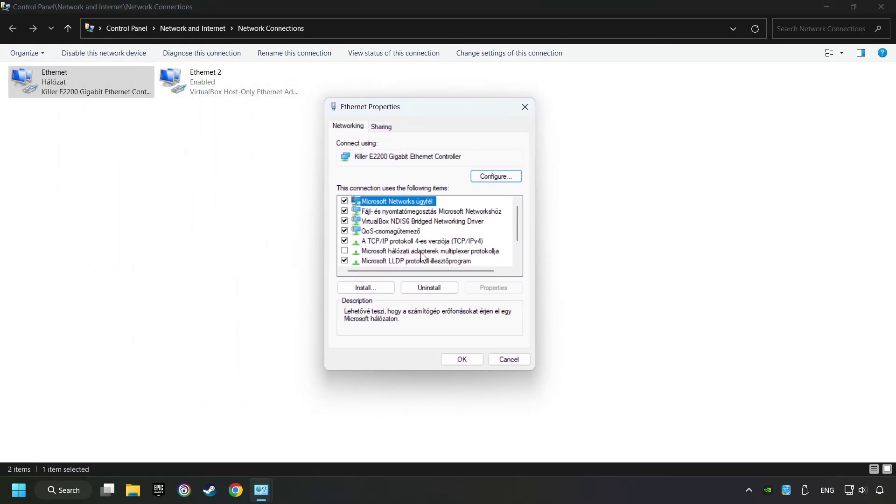
left_click(363, 243)
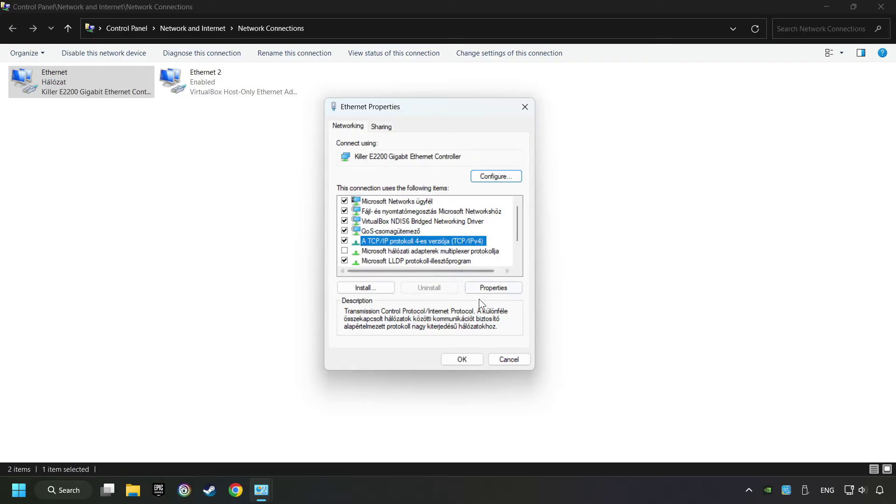
left_click(496, 291)
left_click_drag(463, 158, 426, 115)
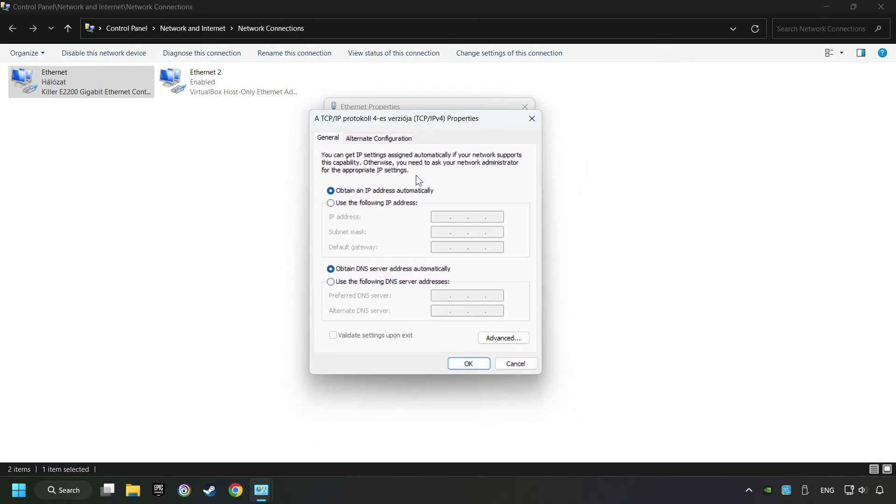
Give Ethernet preferred DNS 8.8.8.8 and alternate 8.8.4.4, save, and close the dialogs.
left_click(332, 283)
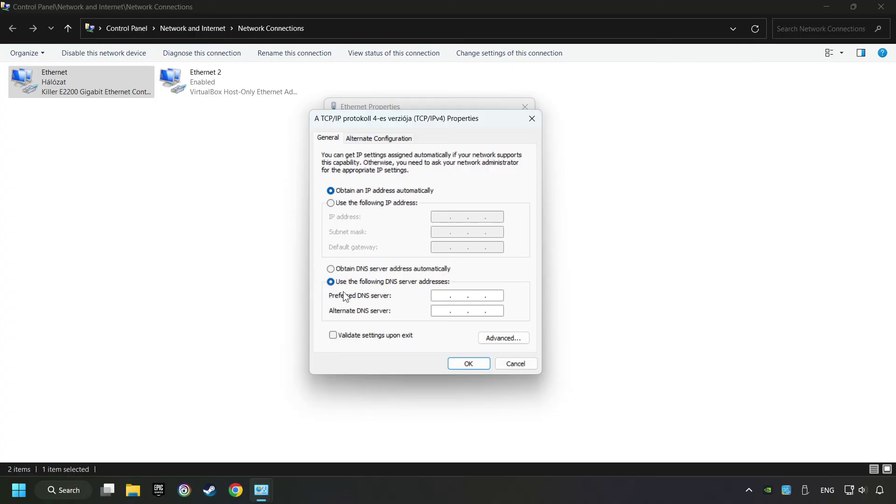
type("8.8.8.8")
left_click(435, 312)
type("8.8.4.4")
left_click(476, 366)
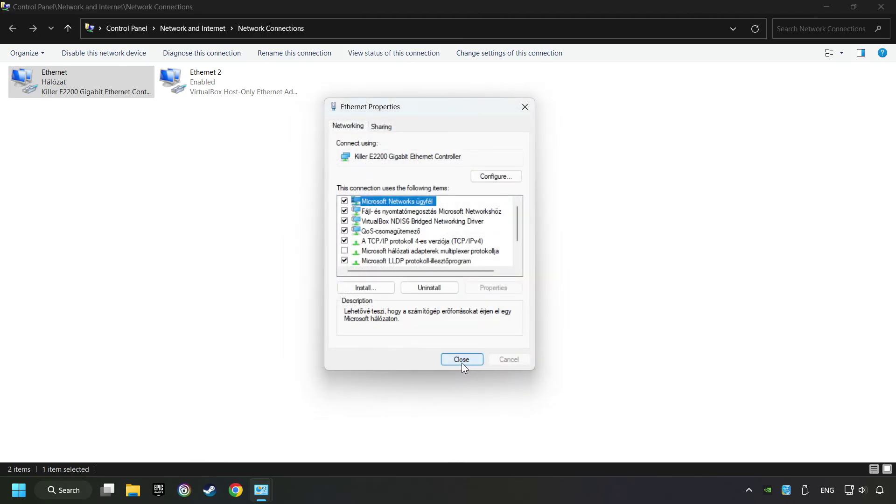
left_click(461, 360)
left_click(890, 7)
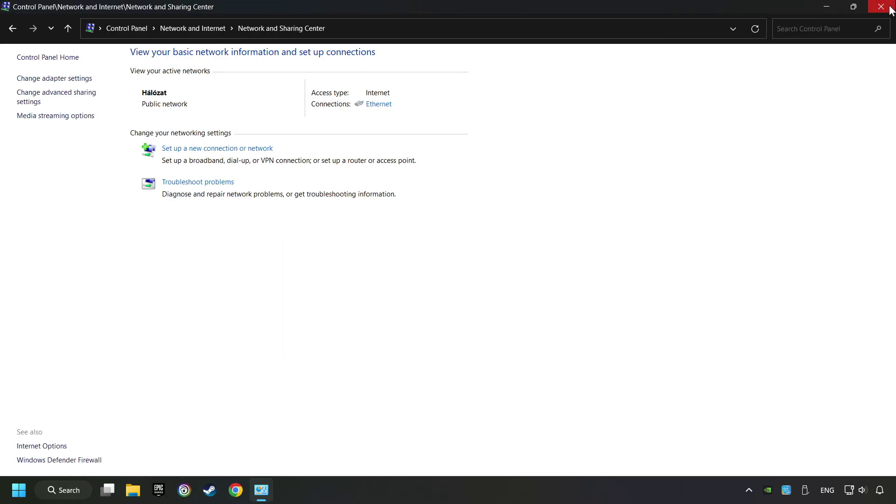